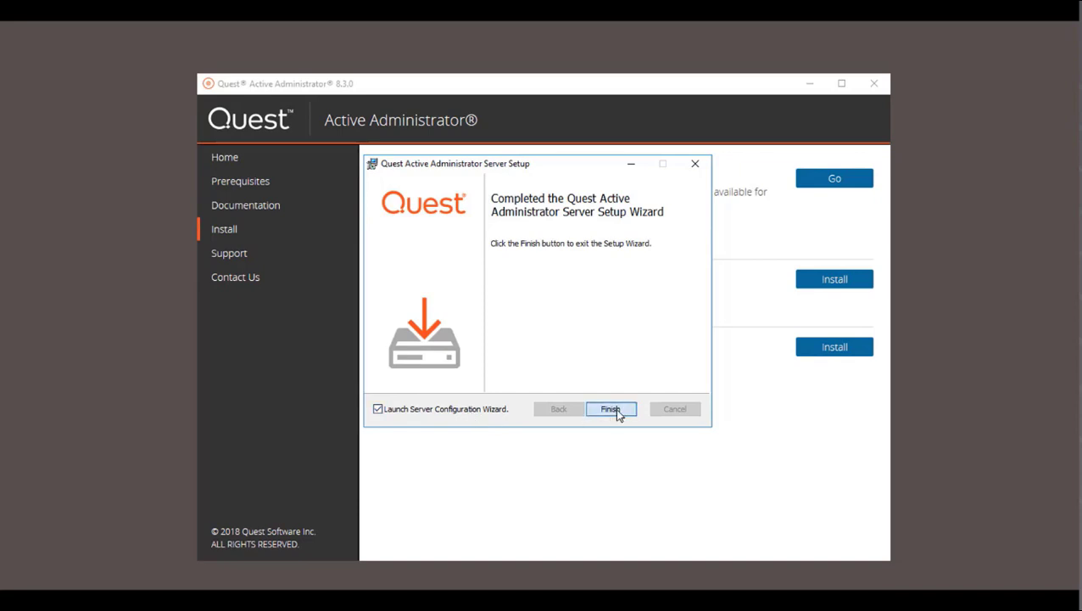
- Finish the Server Setup Wizard with 'Launch Server Configuration Wizard' left checked
click(612, 410)
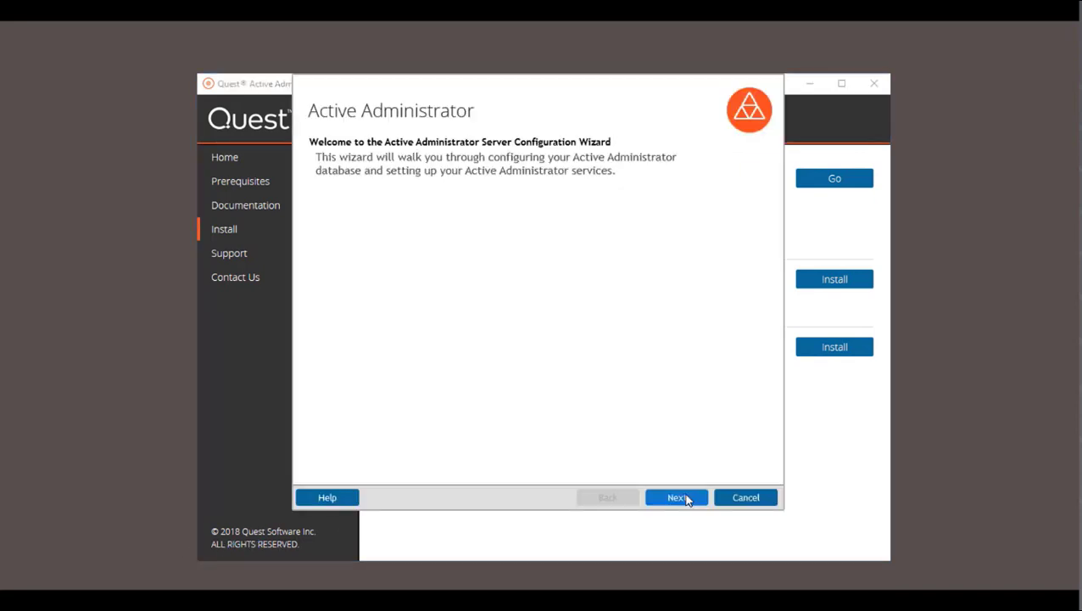
- Move to the licensing page and add the Azure Active Directory license file
click(687, 499)
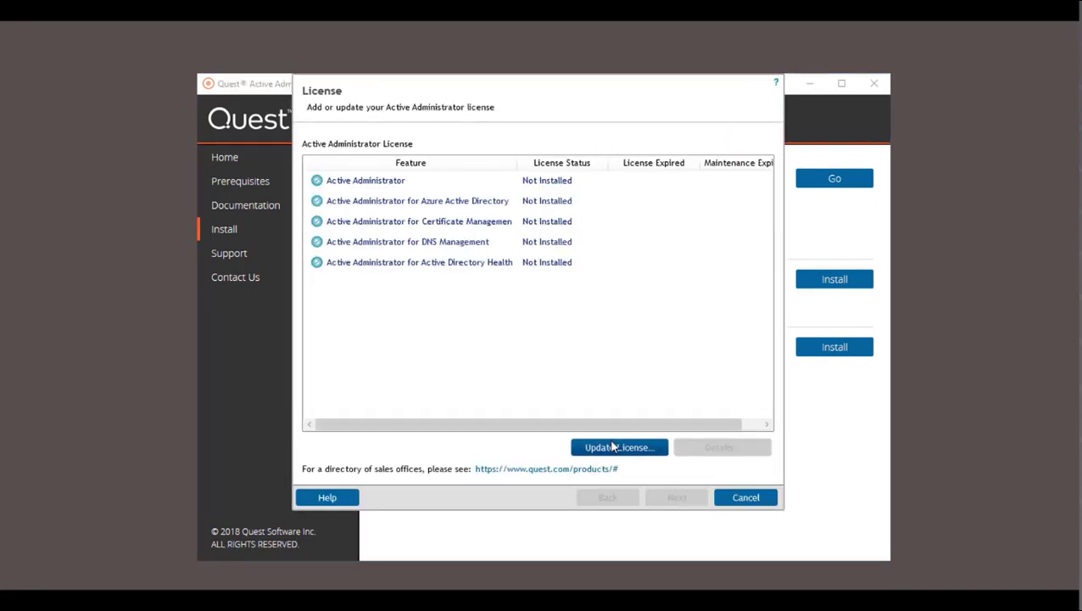
click(613, 450)
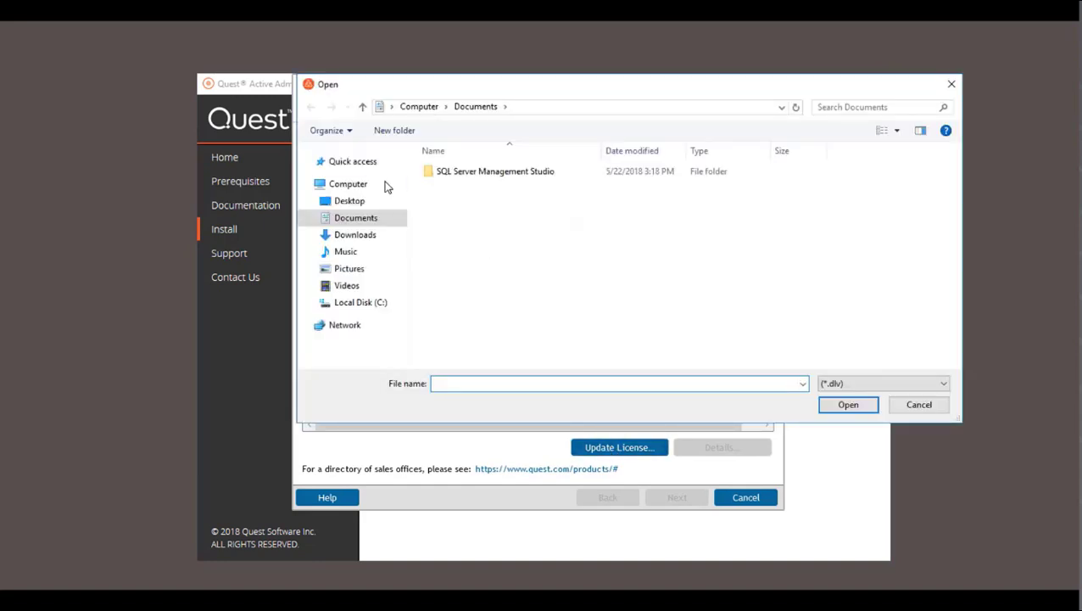
scroll(357, 200, down, 1)
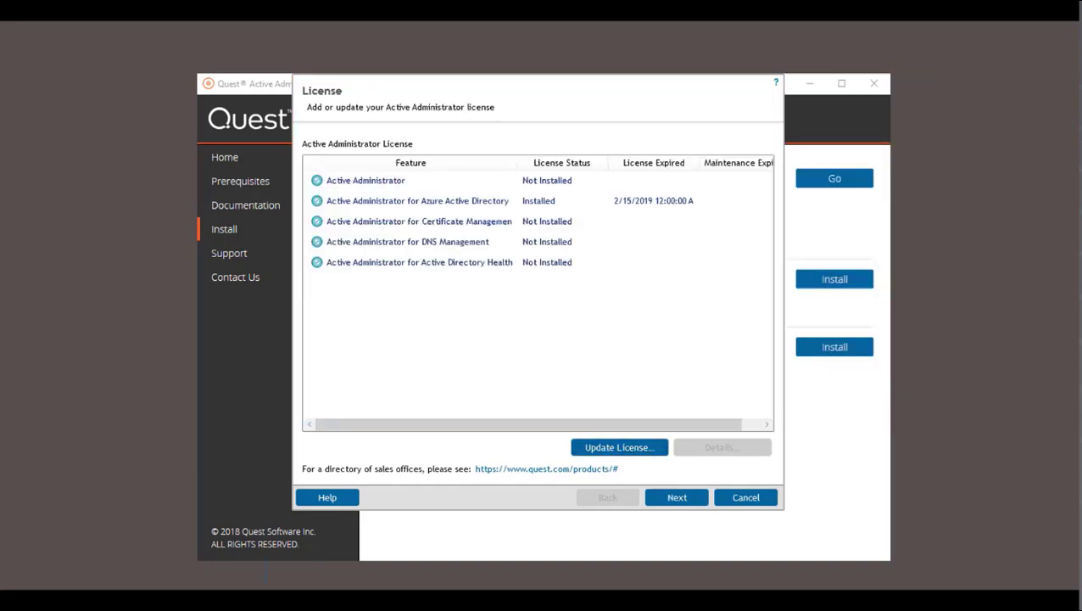
key(Escape)
- Select Certificate Management and load its .dlv license file
click(506, 221)
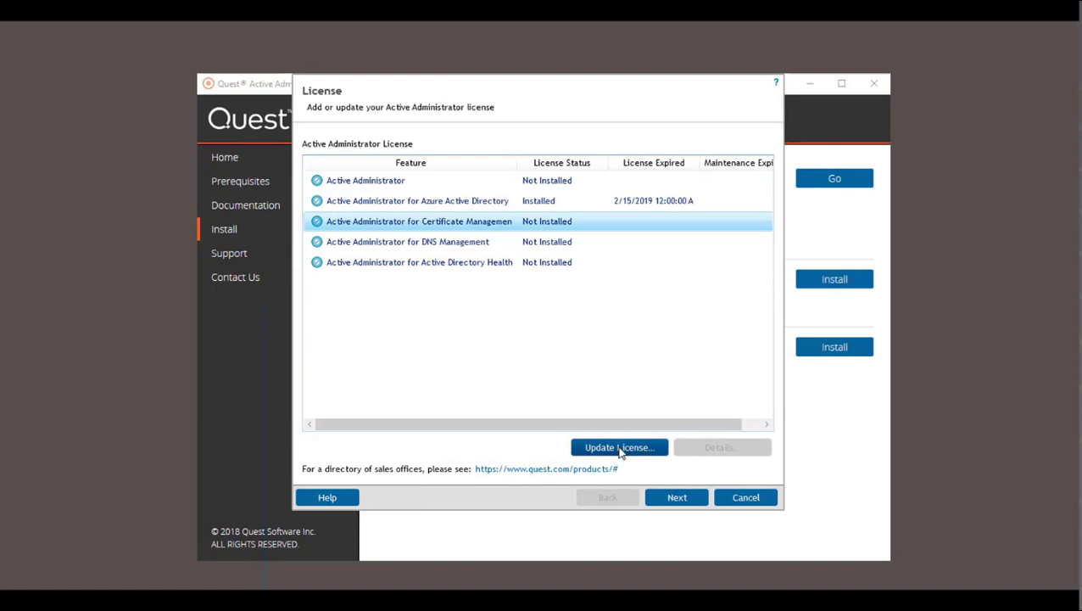
click(618, 447)
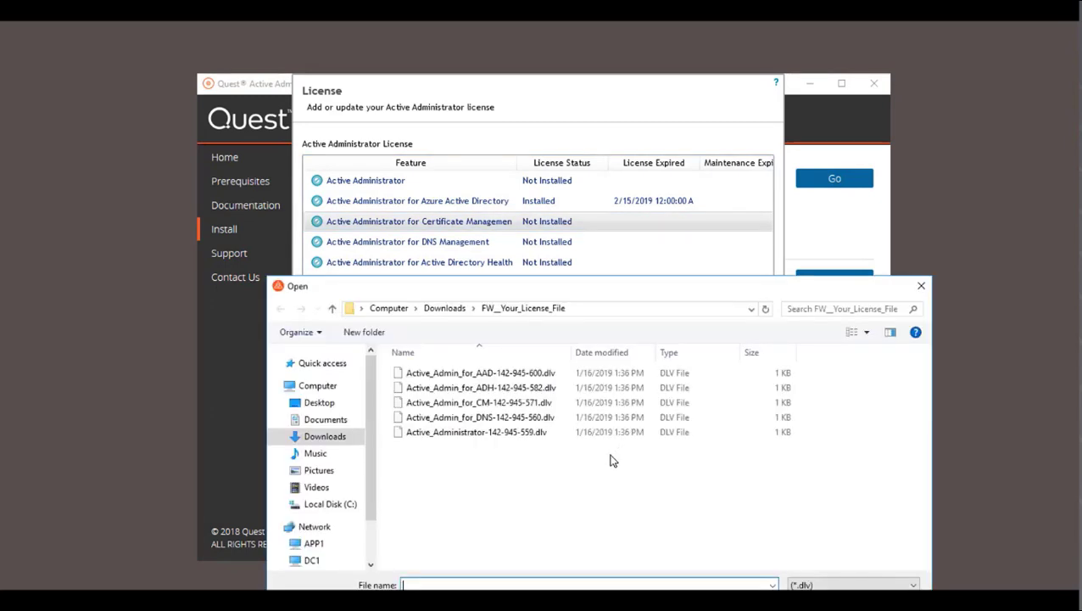
click(530, 404)
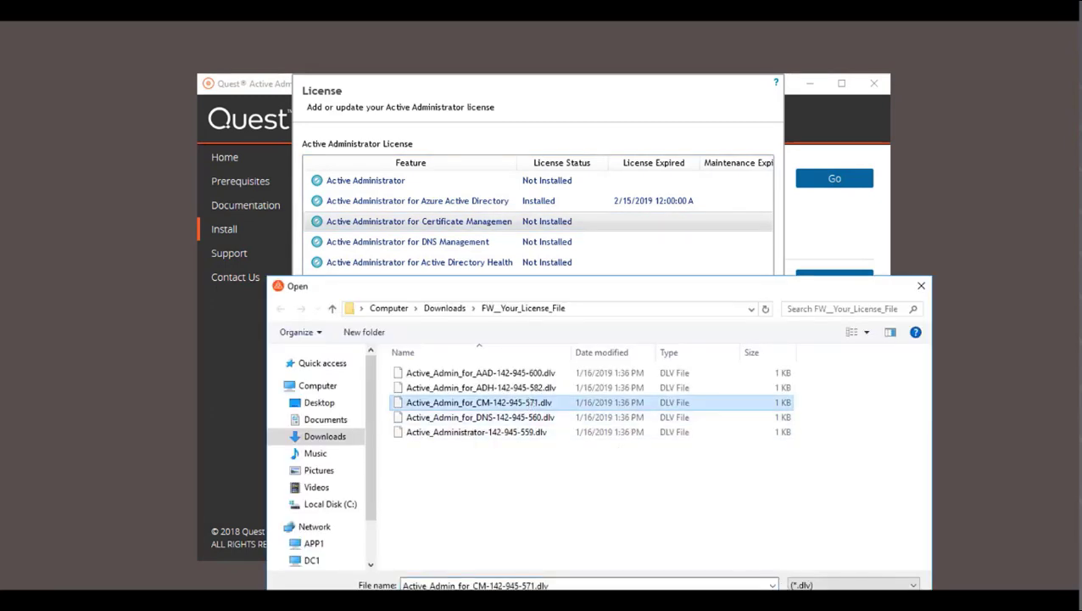
key(Return)
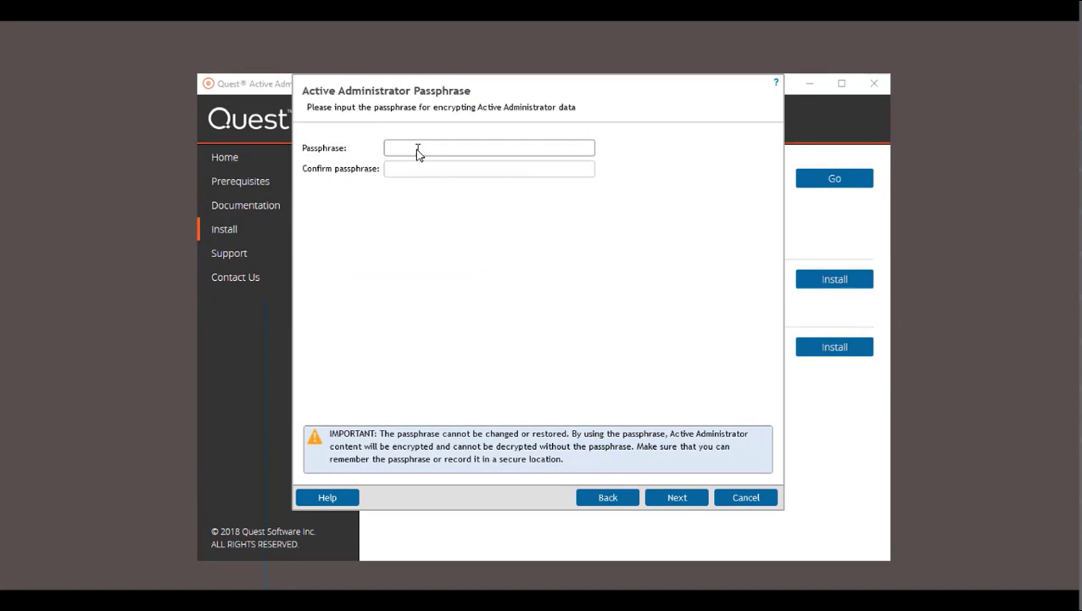
- Set the passphrase and create a new ActiveAdministrator database on server App1
text(•••)
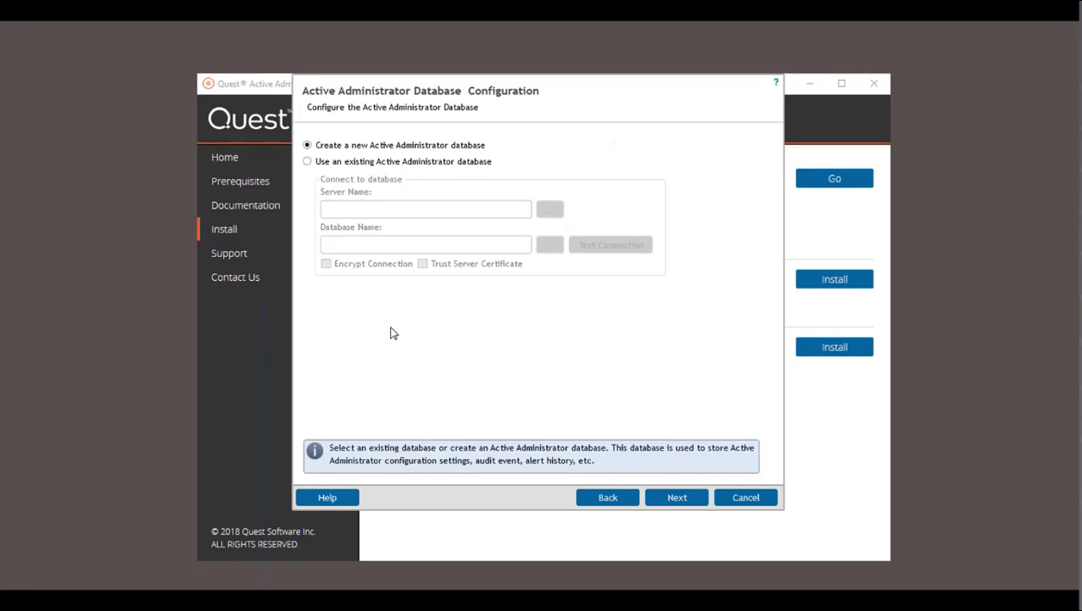
click(689, 499)
text(A)
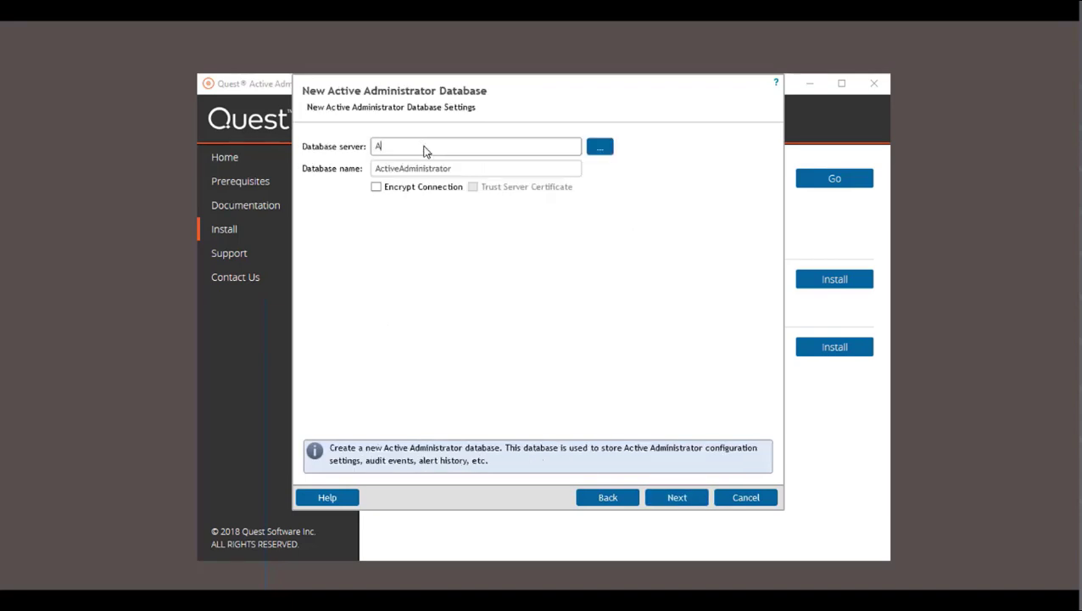
text(pp1)
click(683, 500)
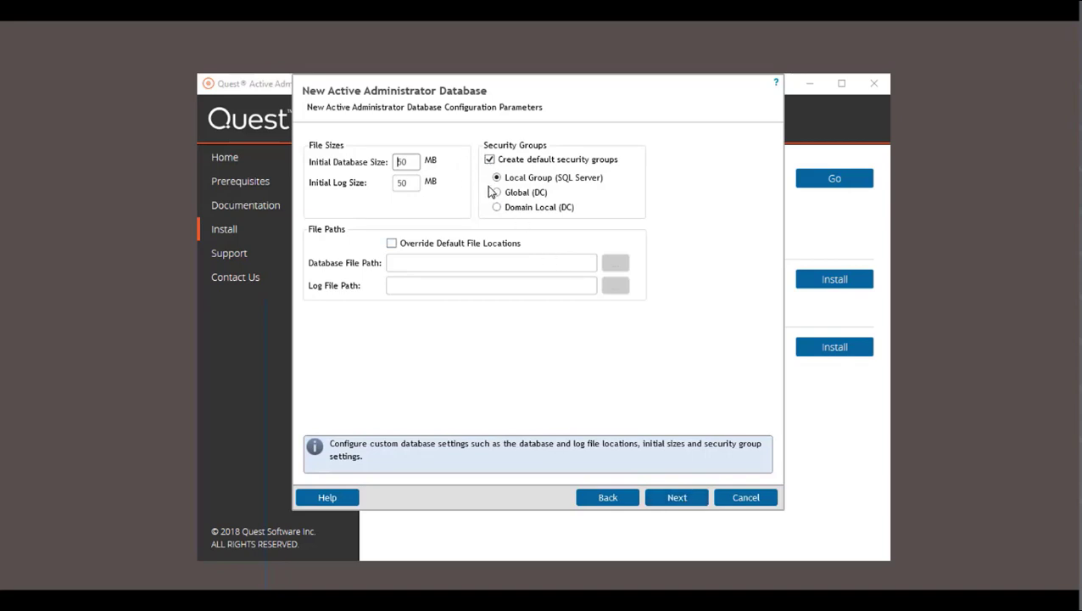
- Accept default database sizes and the ActiveAdministrator_Archive_2019 archive database settings
click(688, 501)
click(686, 501)
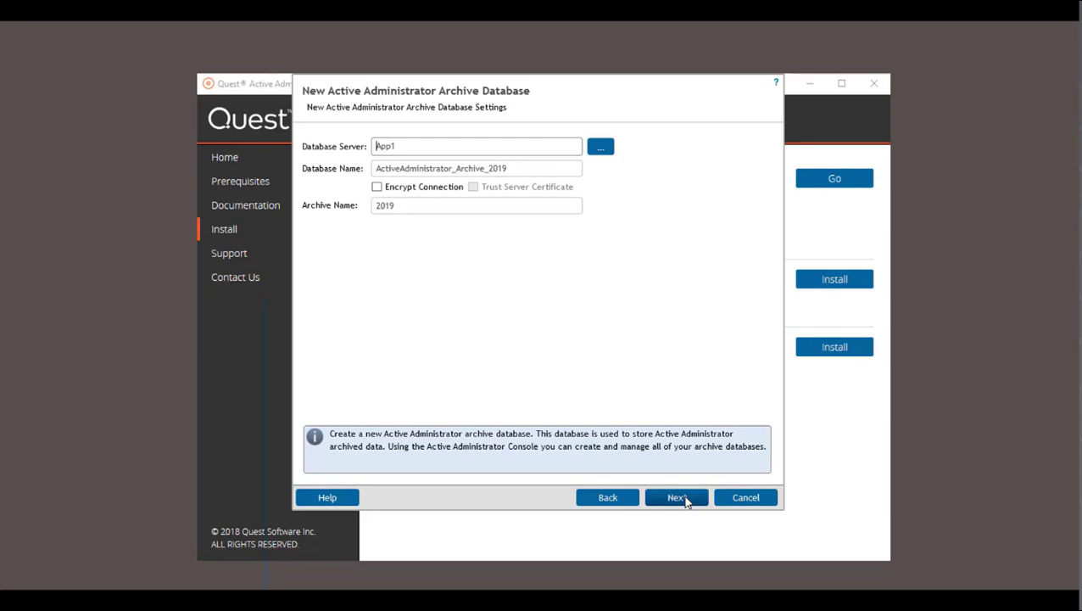
click(687, 501)
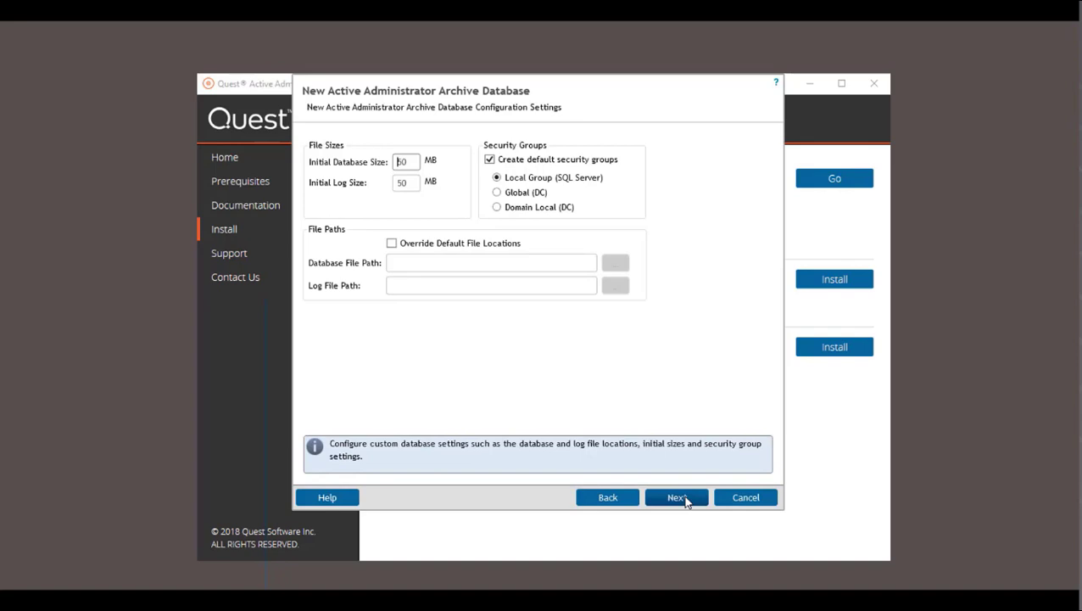
click(686, 501)
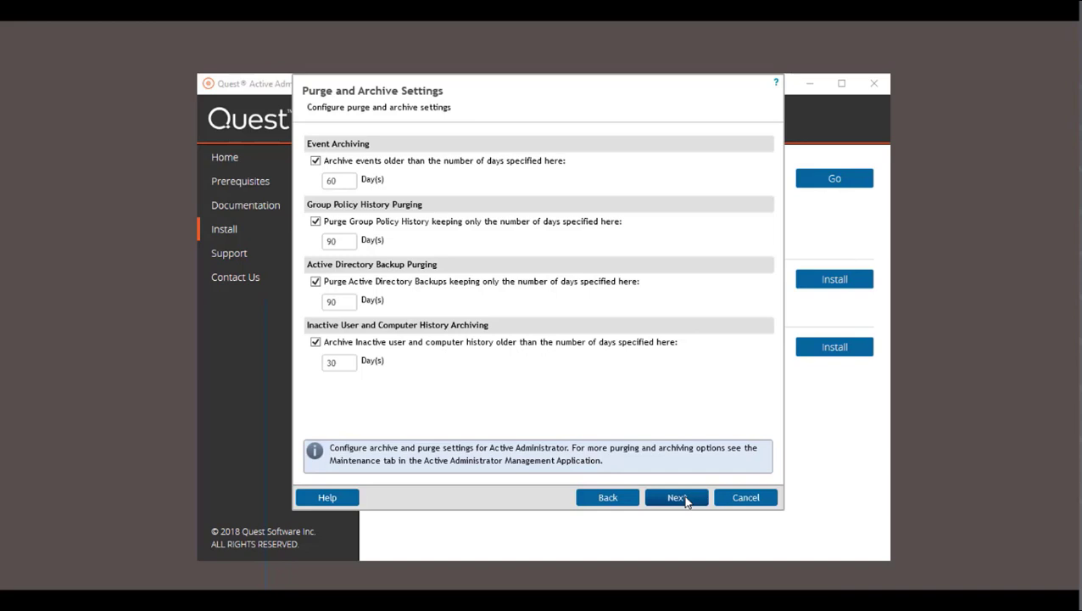
- Keep the default purge and archive periods and create the c:\ActiveAdministrator data folder
click(686, 500)
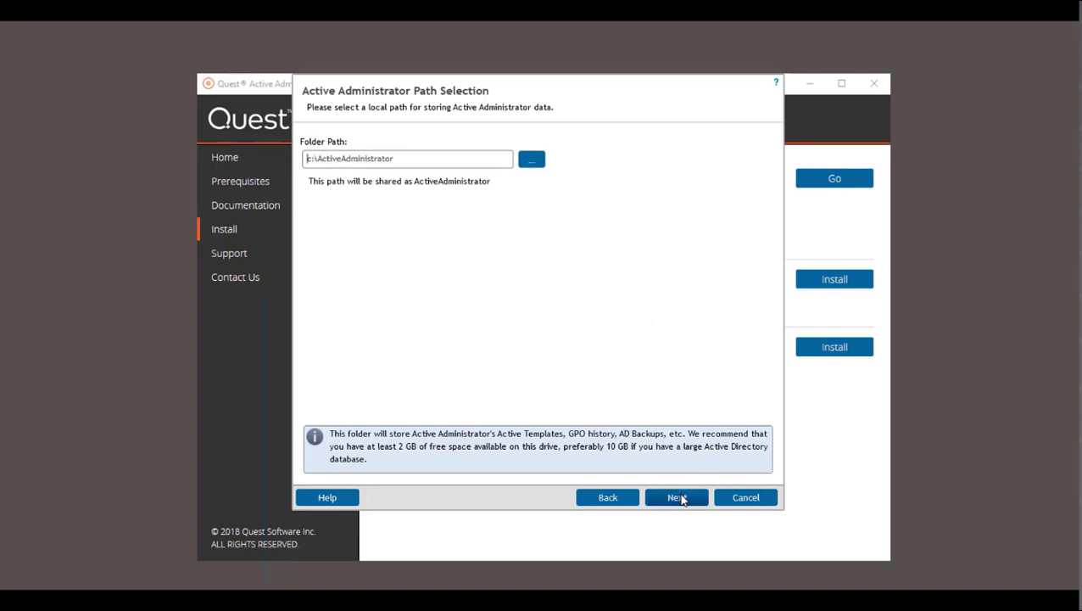
click(682, 499)
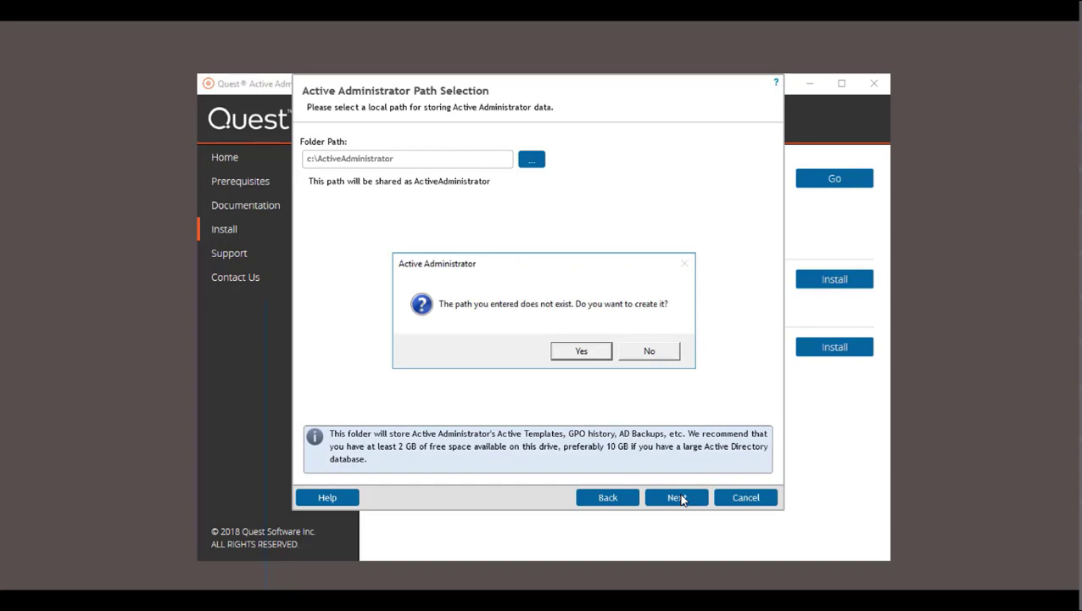
click(582, 351)
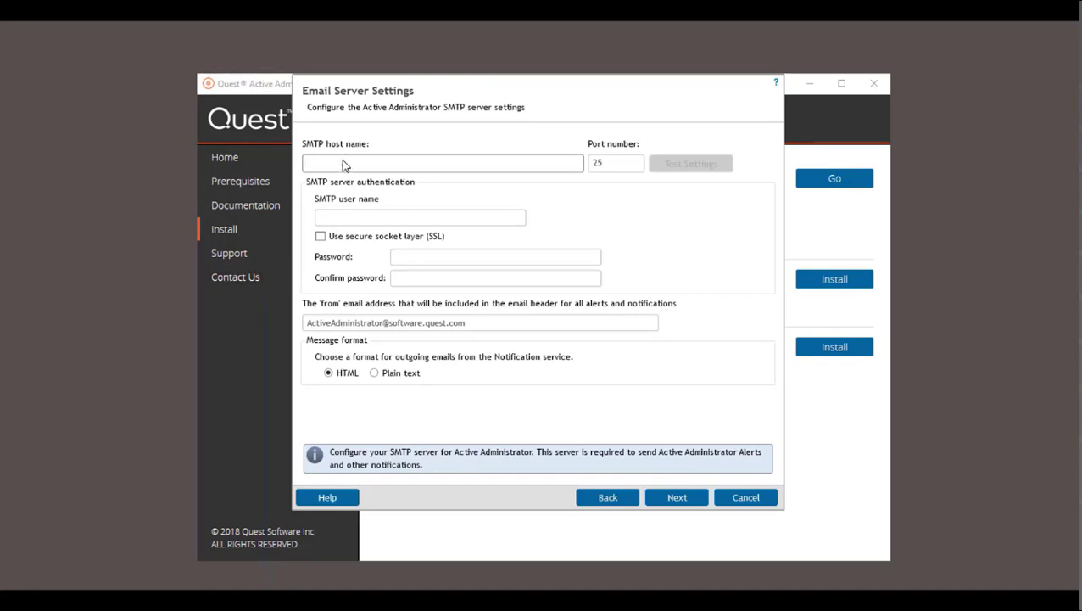
- Set mail server MGMT1 on port 25 with an SMTP authentication user name and password
text(MGMT)
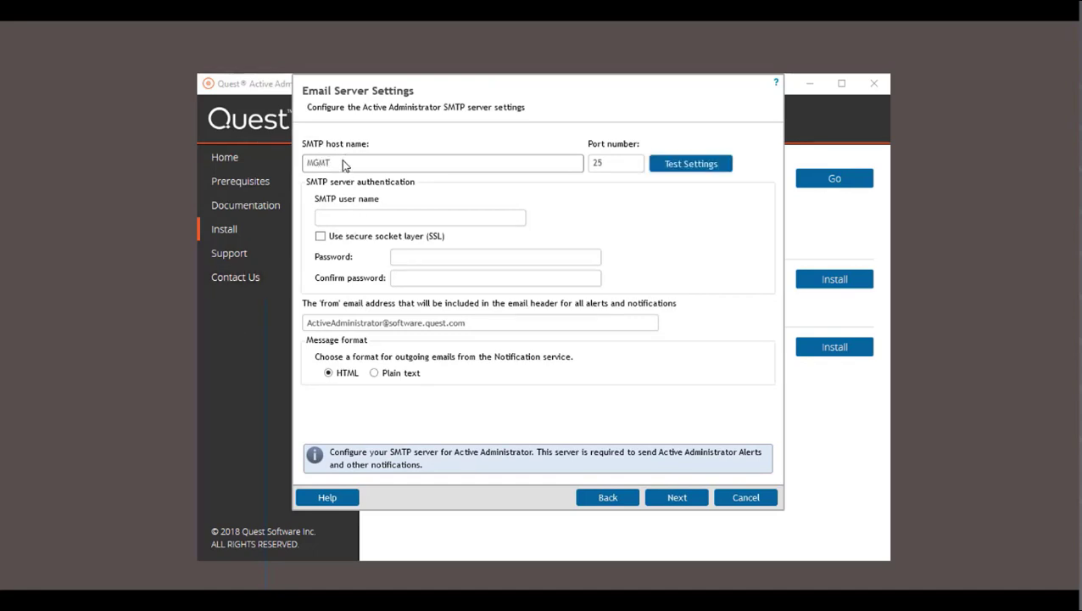
text(1)
click(394, 218)
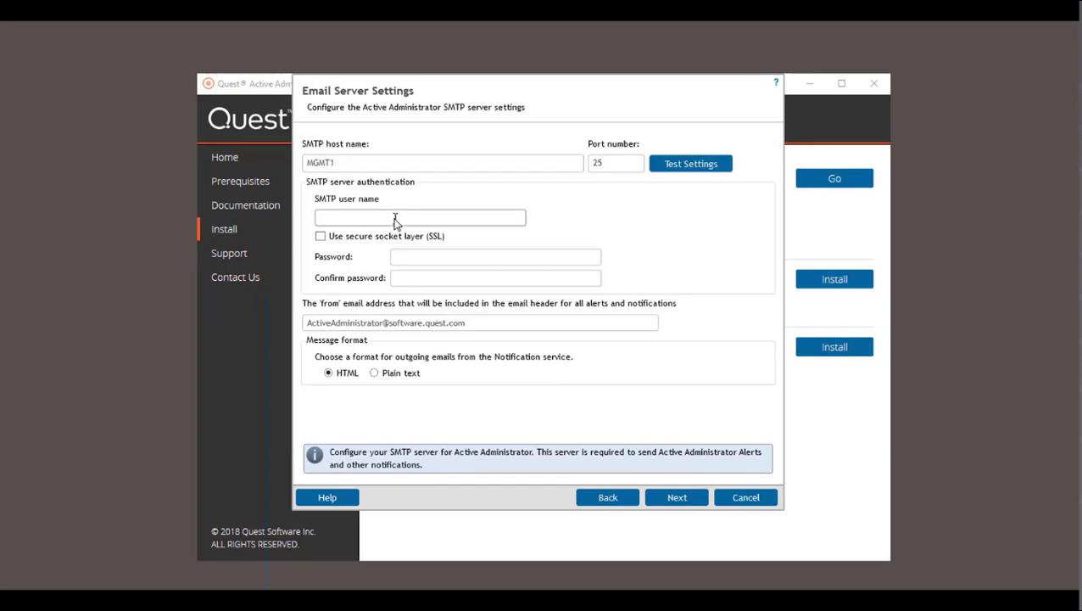
text(sqladmin)
key(Tab)
key(Tab)
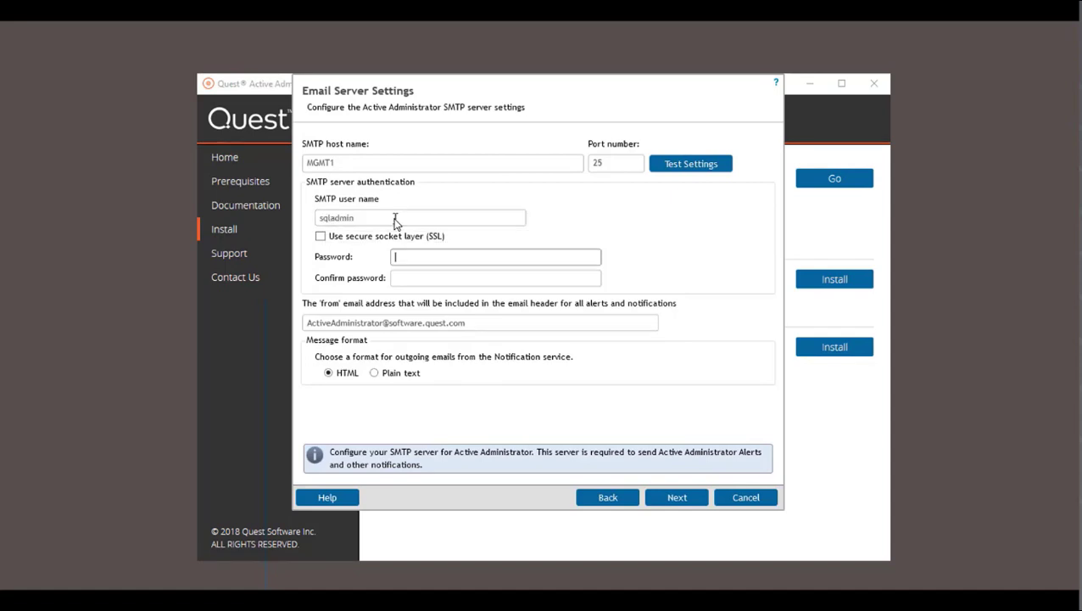
text(*********)
key(Tab)
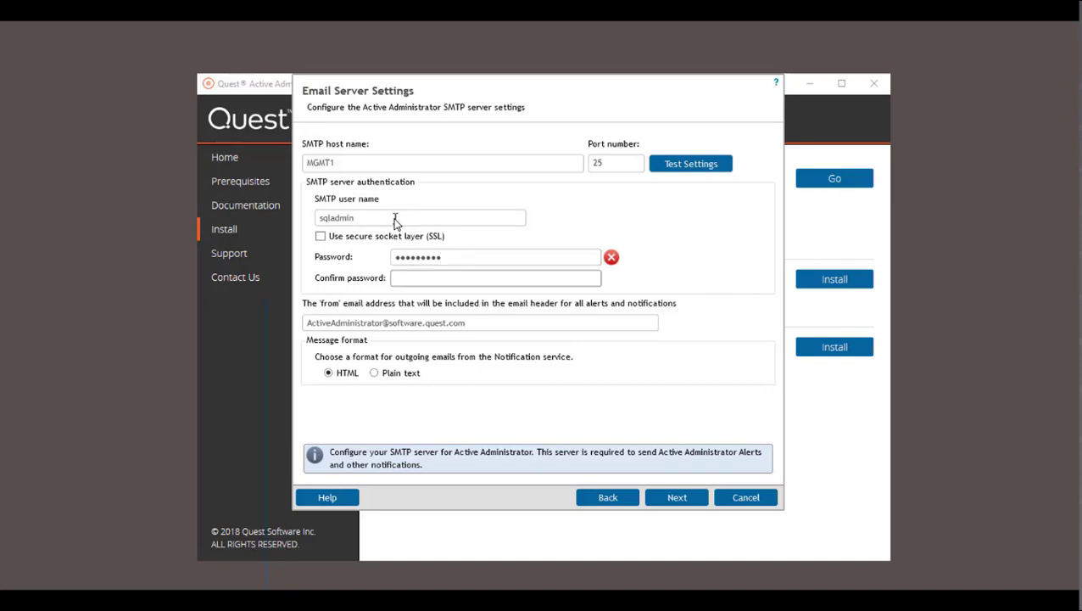
text(*********)
click(677, 497)
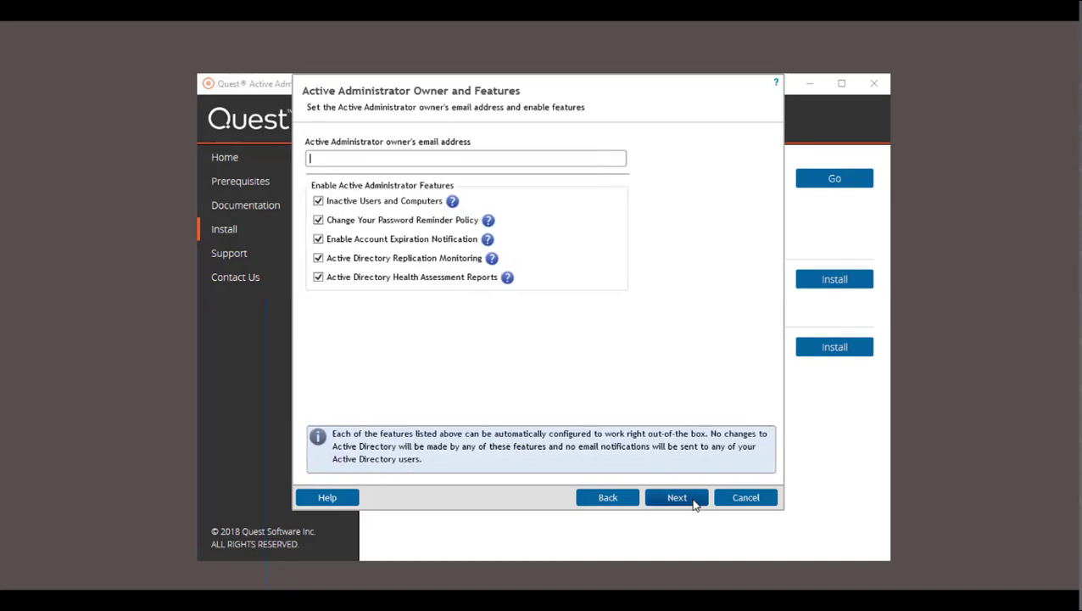
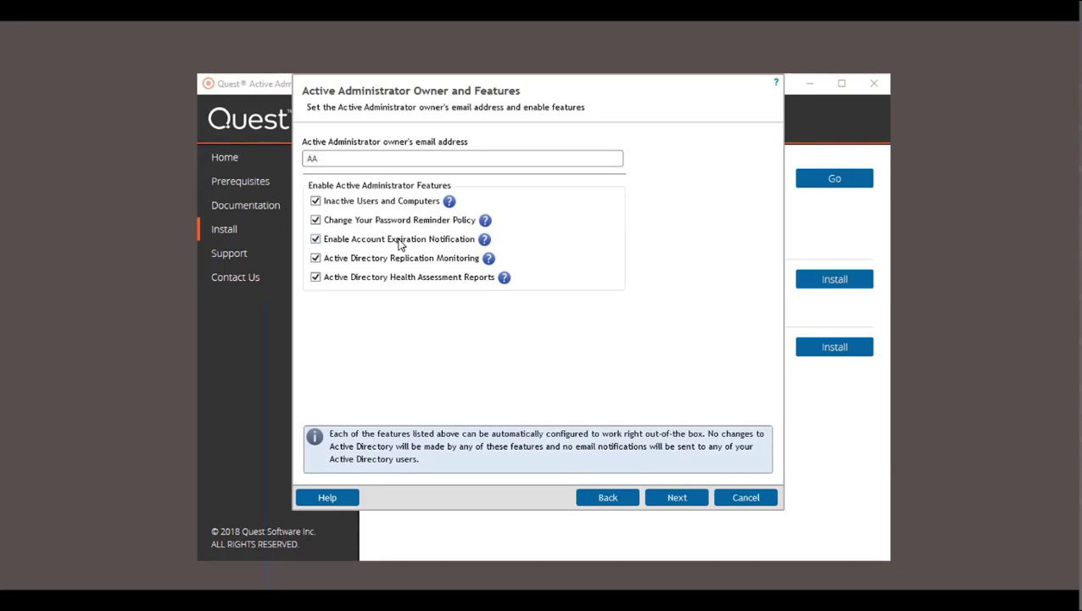
- Enter the owner e-mail, keep delegation and GPO defaults, and enable questdemos.com password recovery
click(677, 497)
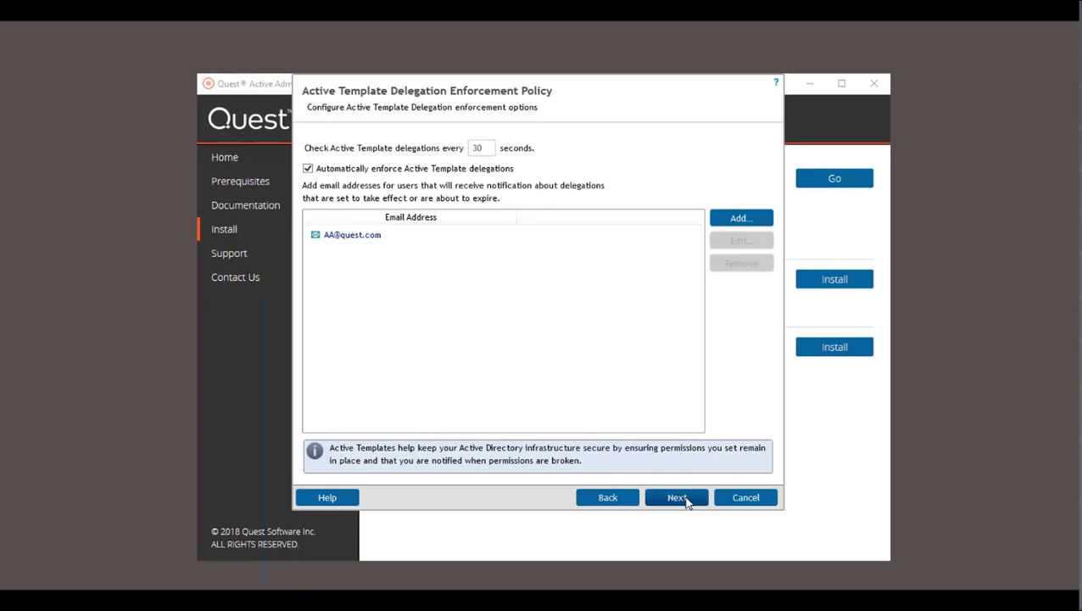
click(688, 503)
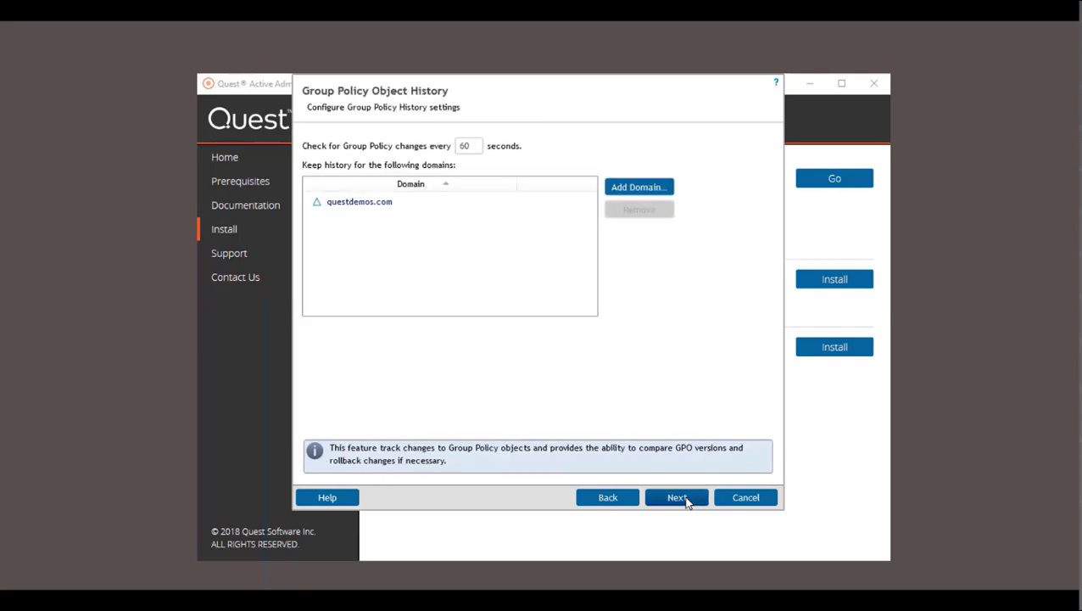
click(688, 500)
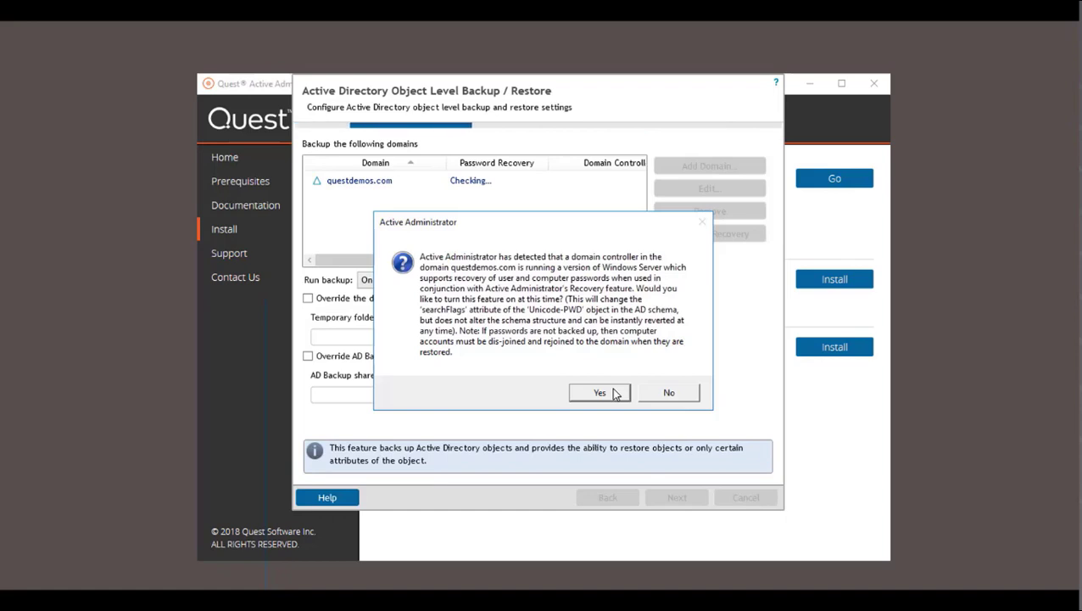
click(615, 394)
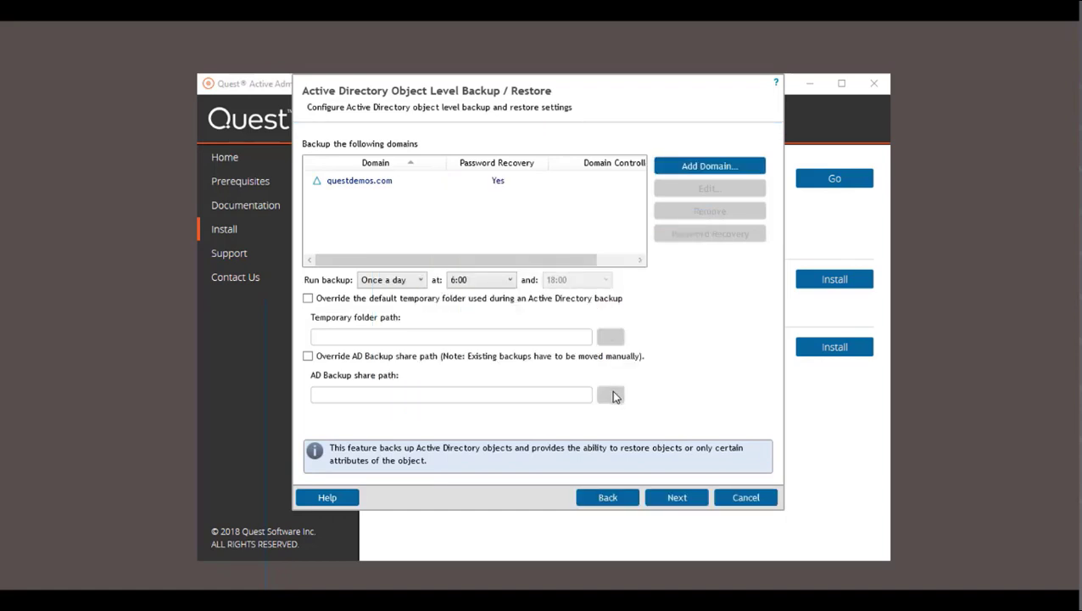
click(684, 500)
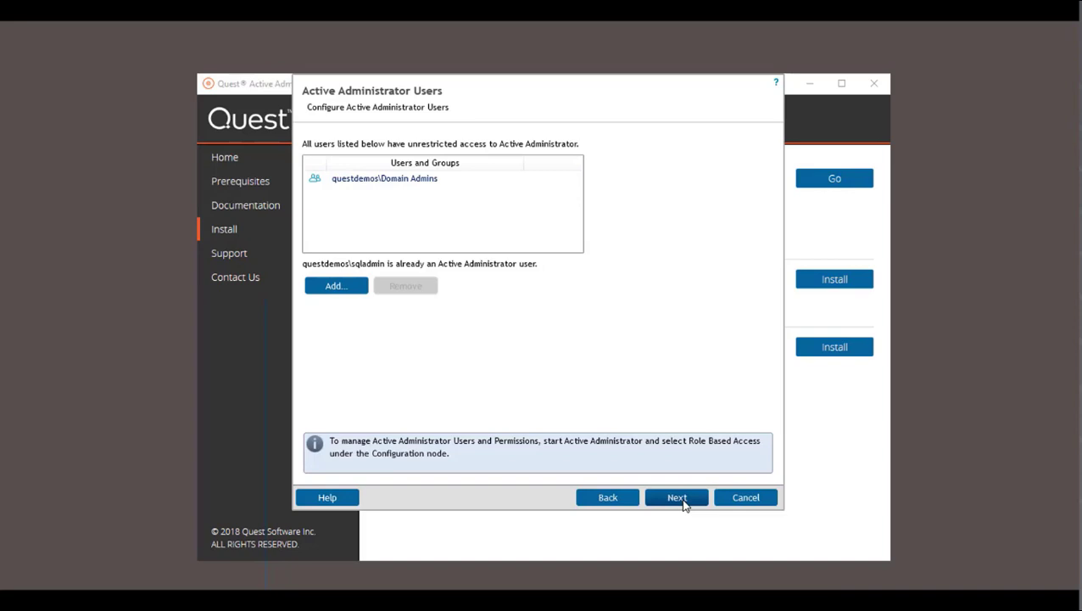
- Keep the listed users and set the Foundation Service account user name and password
click(677, 498)
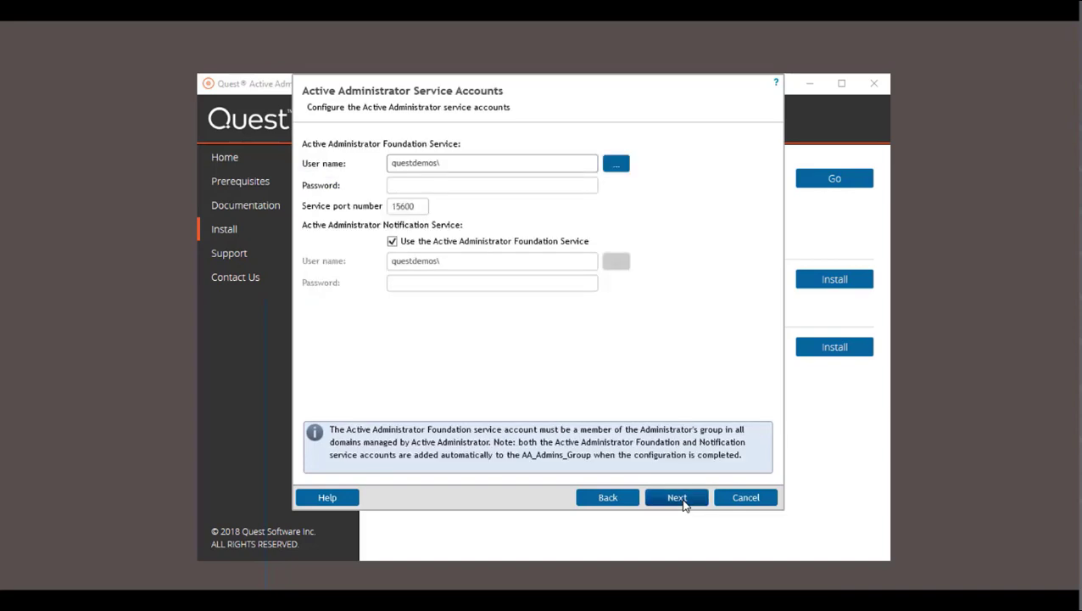
text(sqladmin)
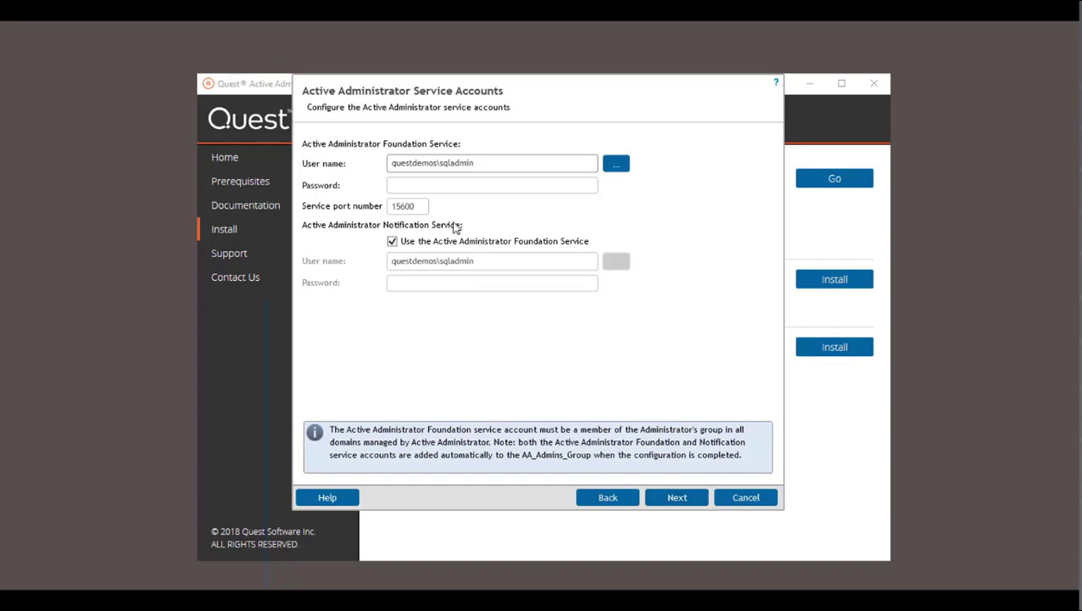
click(453, 181)
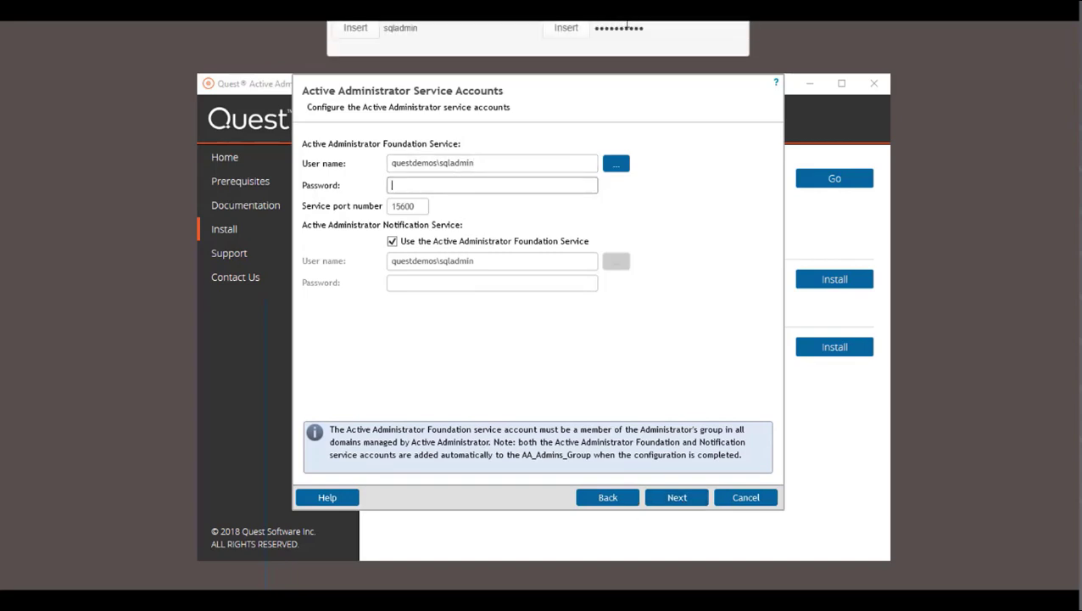
click(677, 497)
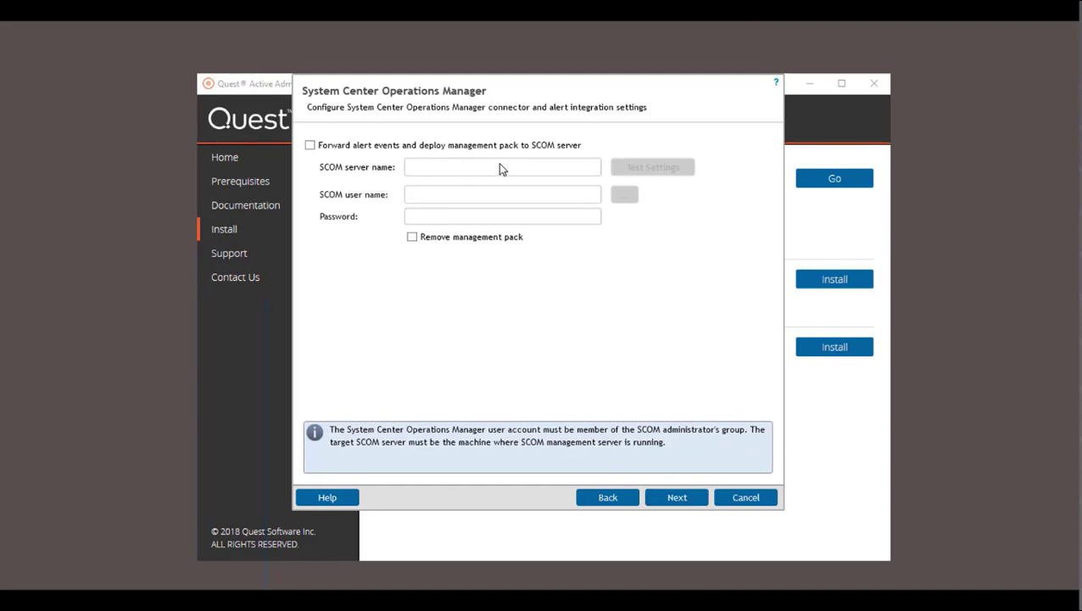
- Skip SCOM integration, review the summary, and run configuration to create databases and start services
click(678, 498)
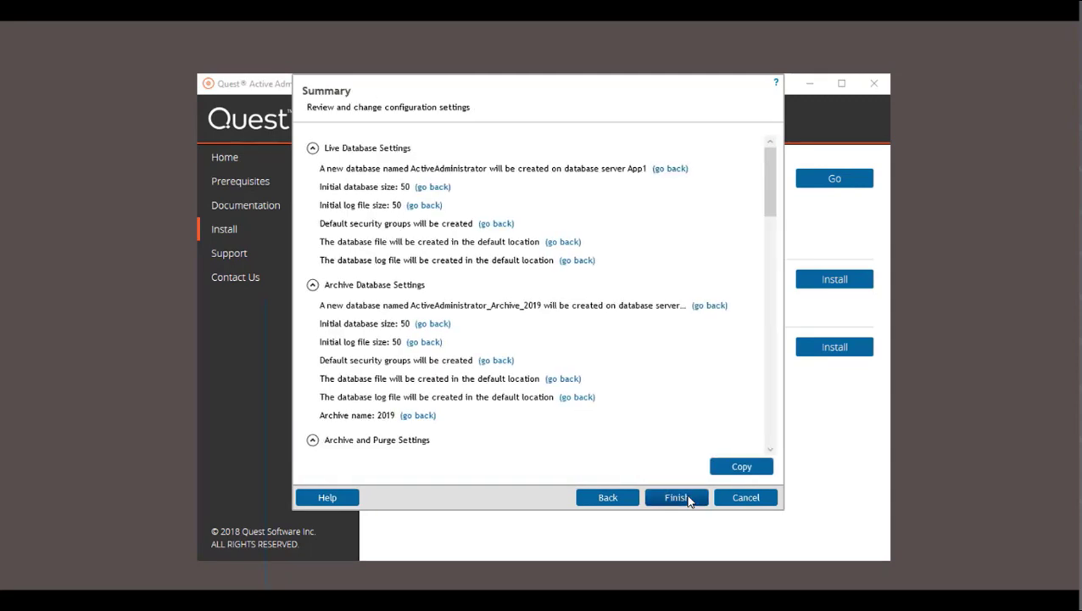
drag(770, 206, 772, 442)
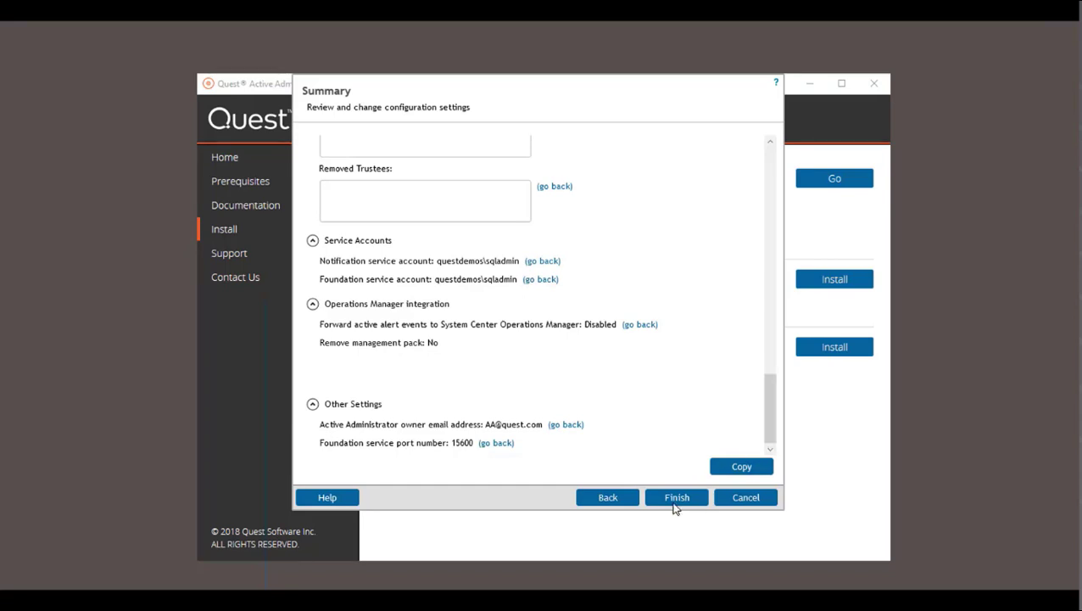
scroll(771, 300, up, 15)
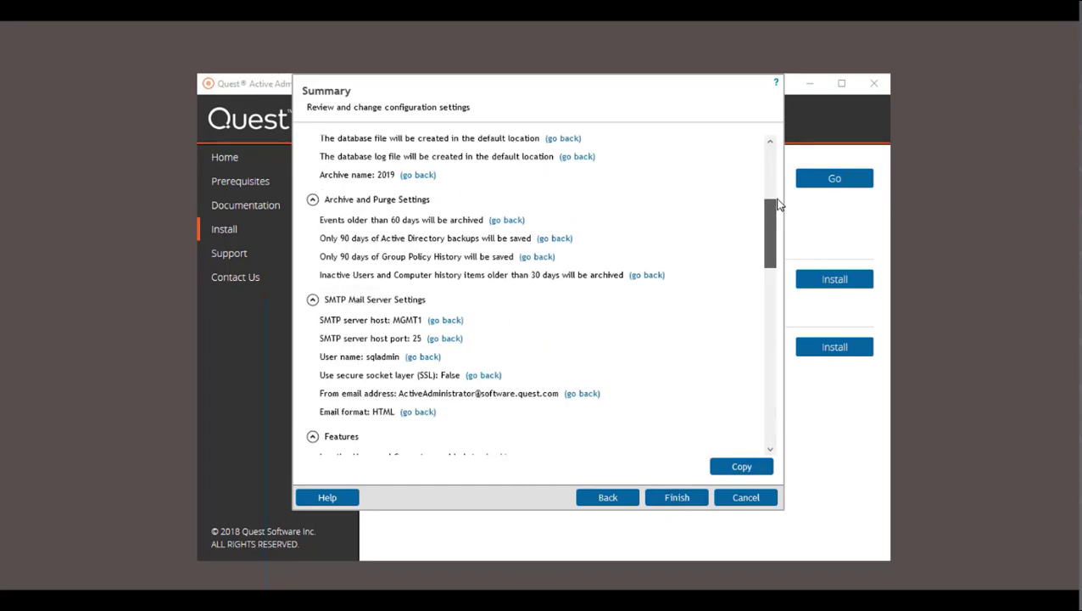
click(678, 497)
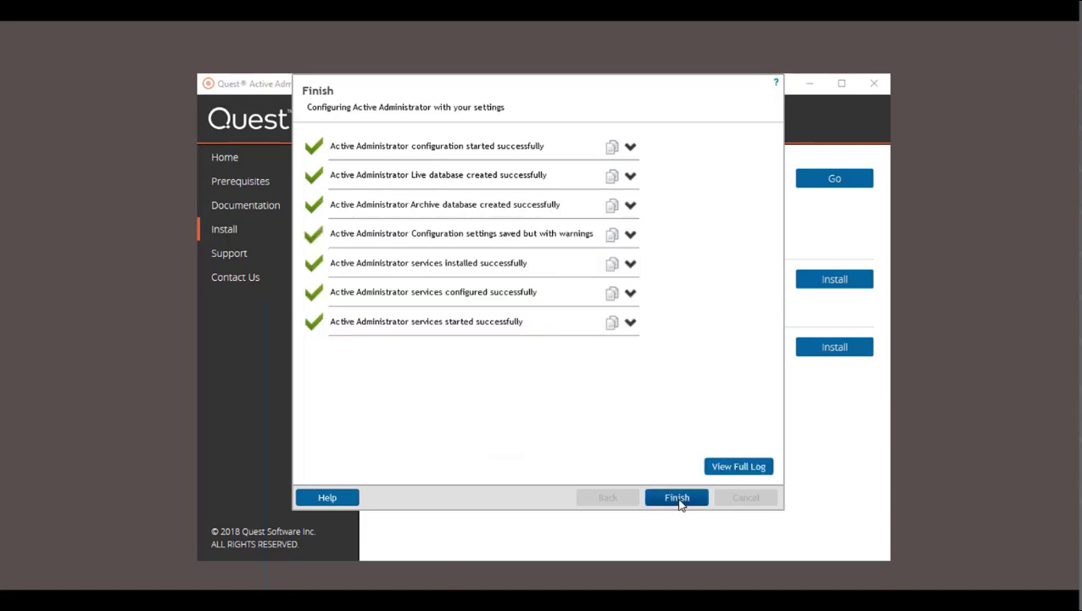
click(677, 498)
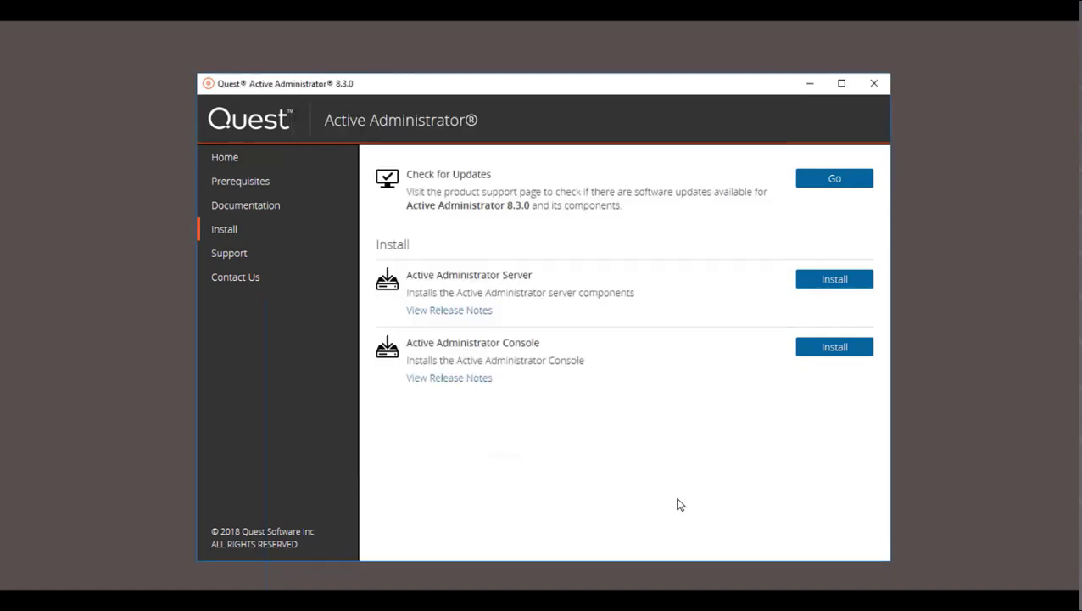